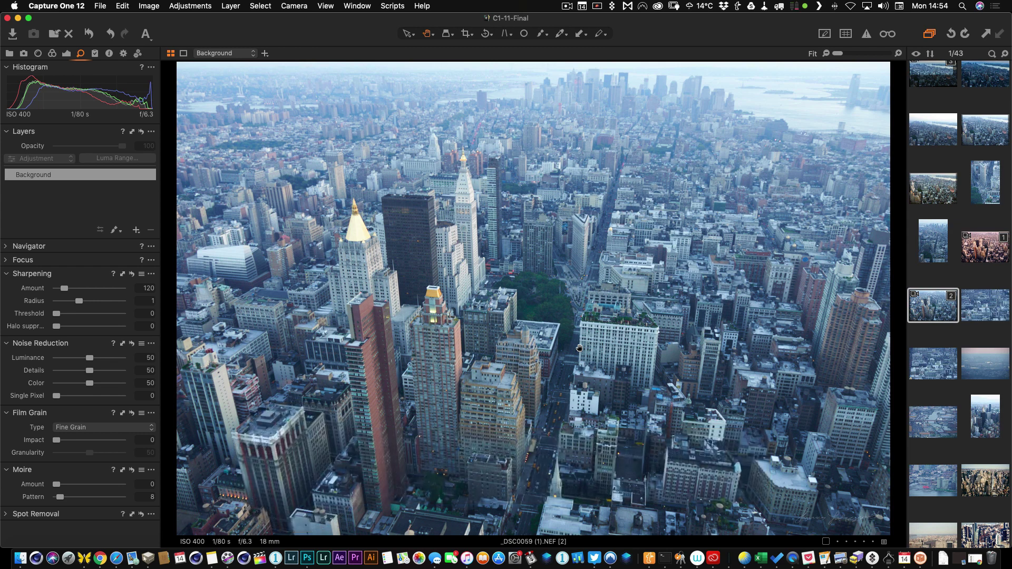
- Show the Color tools, with White Balance at 6005 K and Color Balance
left_click(52, 53)
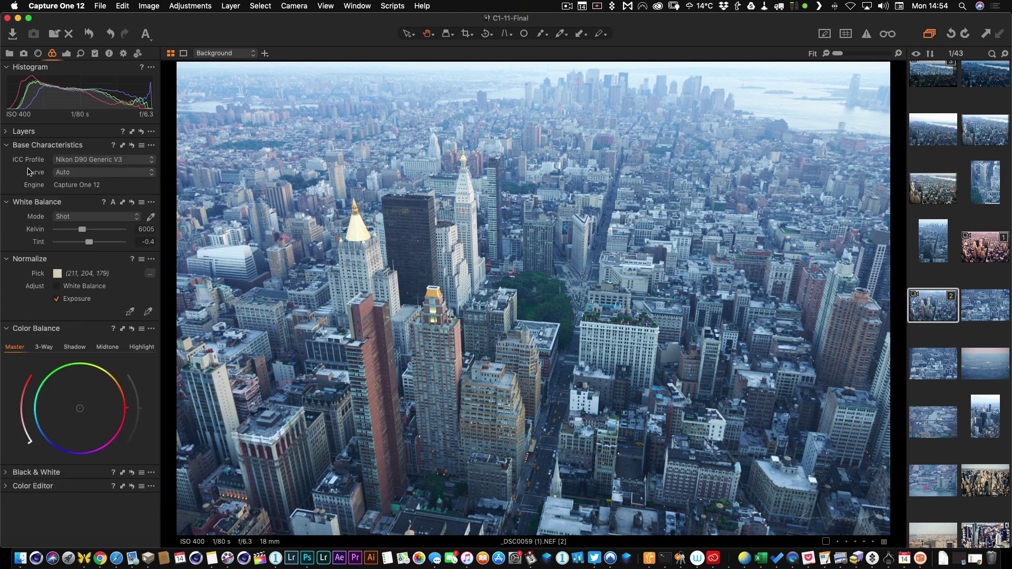
- Collapse Base Characteristics, White Balance and Normalize, and switch Color Balance to 3-Way
left_click(7, 146)
left_click(8, 159)
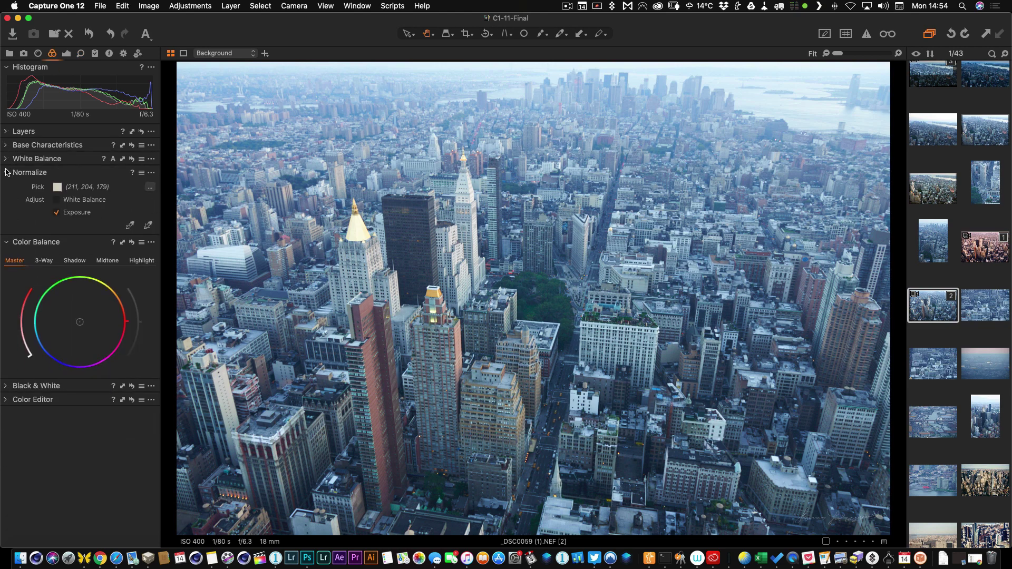
left_click(7, 172)
left_click(51, 259)
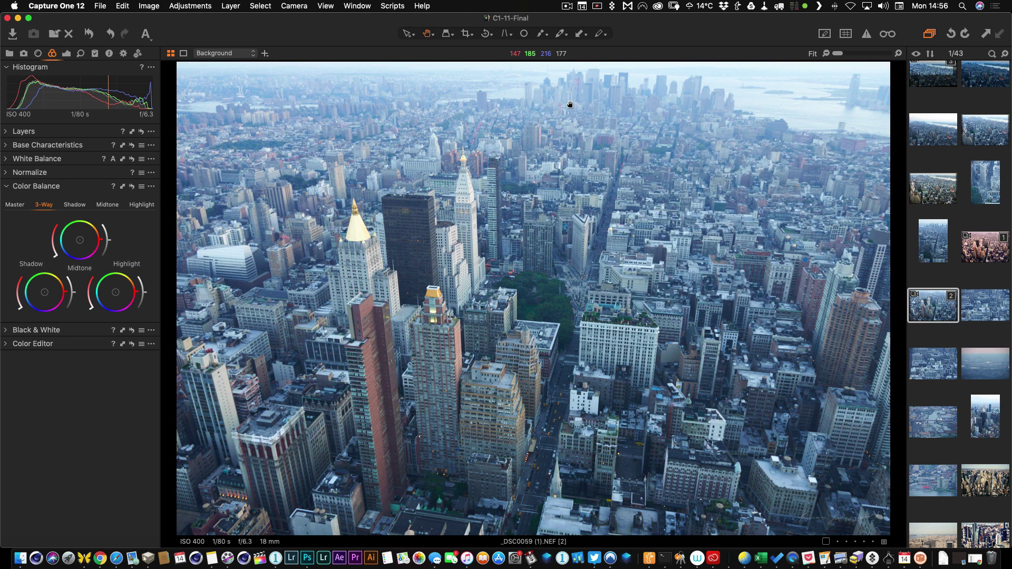
- Warm the white balance to about 9455 K, then reset it to Shot at 6005 K
left_click(37, 159)
left_click_drag(92, 188, 100, 191)
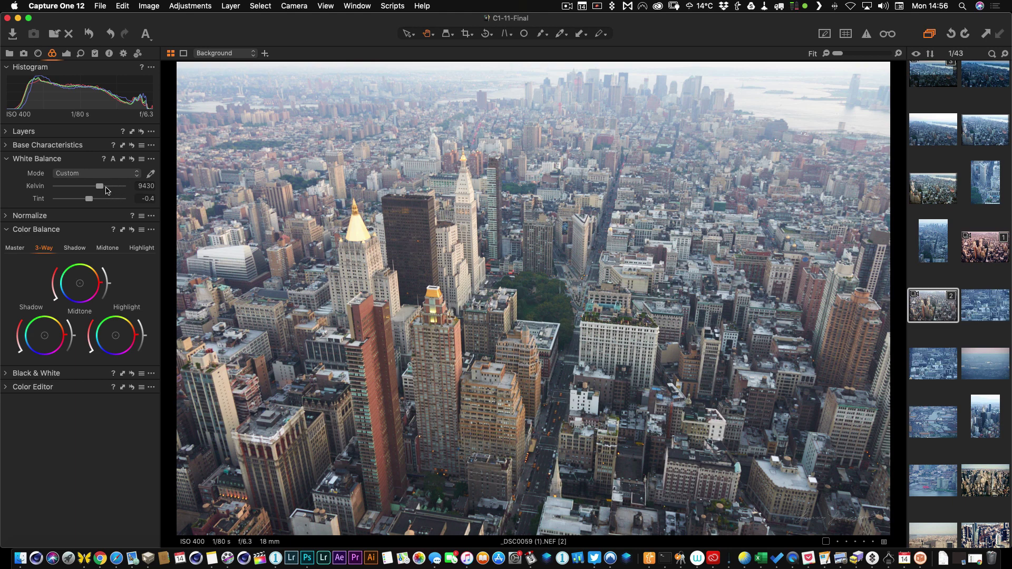
left_click_drag(104, 189, 101, 189)
double_click(100, 188)
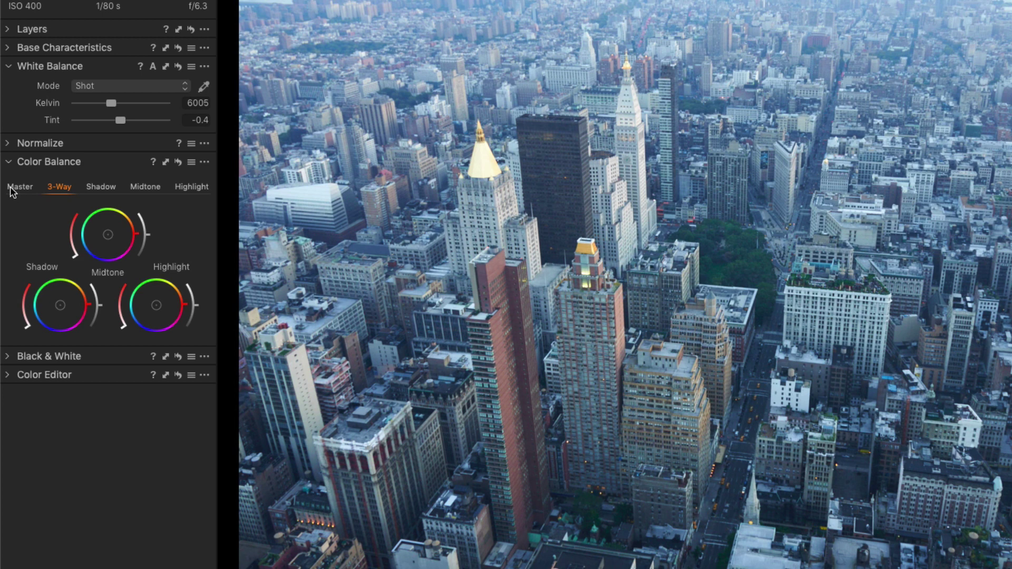
- Push the Master Color Balance wheel toward yellow-orange and lower its strength
left_click(11, 190)
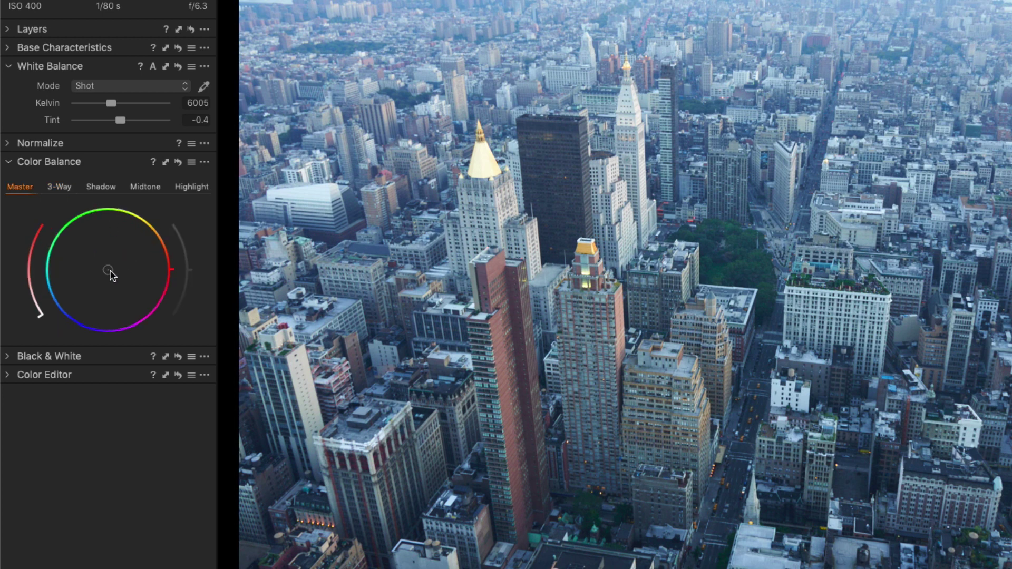
mouse_move(108, 271)
left_mouse_down()
mouse_move(163, 236)
mouse_move(170, 250)
left_mouse_up()
mouse_move(169, 249)
left_mouse_down()
mouse_move(172, 277)
mouse_move(170, 213)
mouse_move(183, 241)
left_mouse_up()
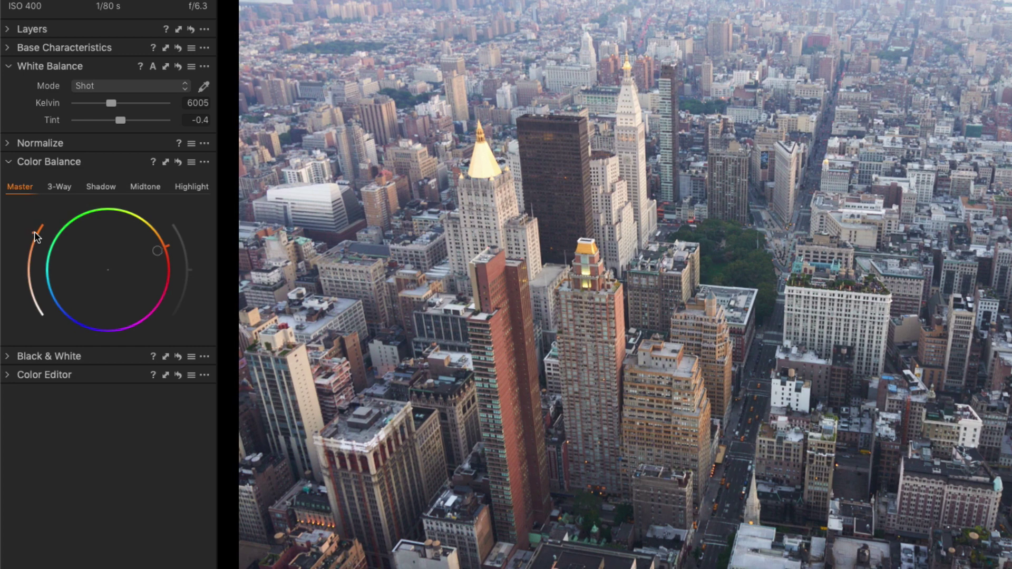
mouse_move(35, 236)
left_mouse_down()
mouse_move(28, 315)
mouse_move(18, 250)
mouse_move(31, 201)
mouse_move(25, 282)
mouse_move(32, 205)
mouse_move(28, 265)
mouse_move(30, 241)
left_mouse_up()
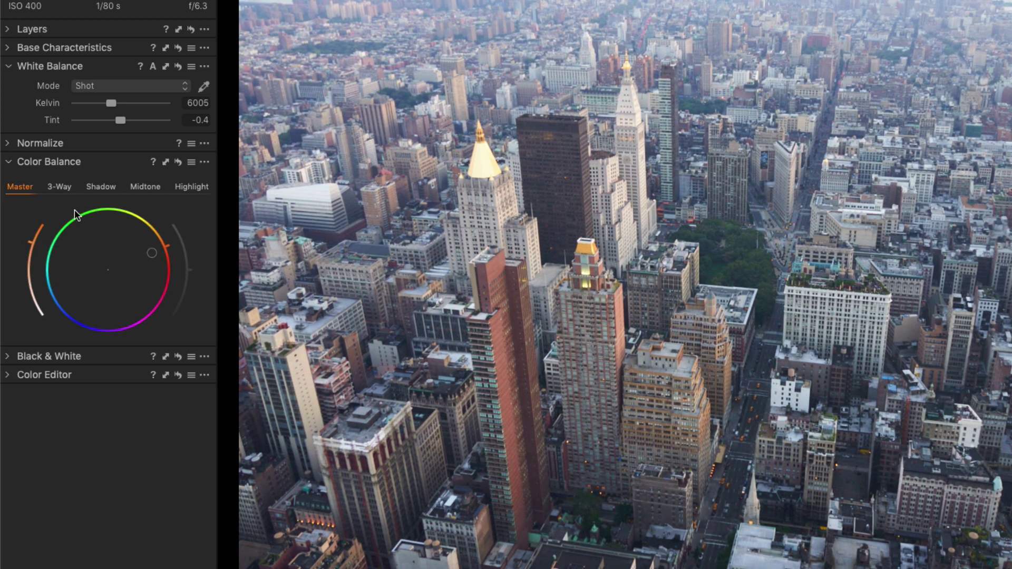
- In 3-Way, tint shadows blue, midtones orange and highlights green, and darken the shadows
left_click(61, 187)
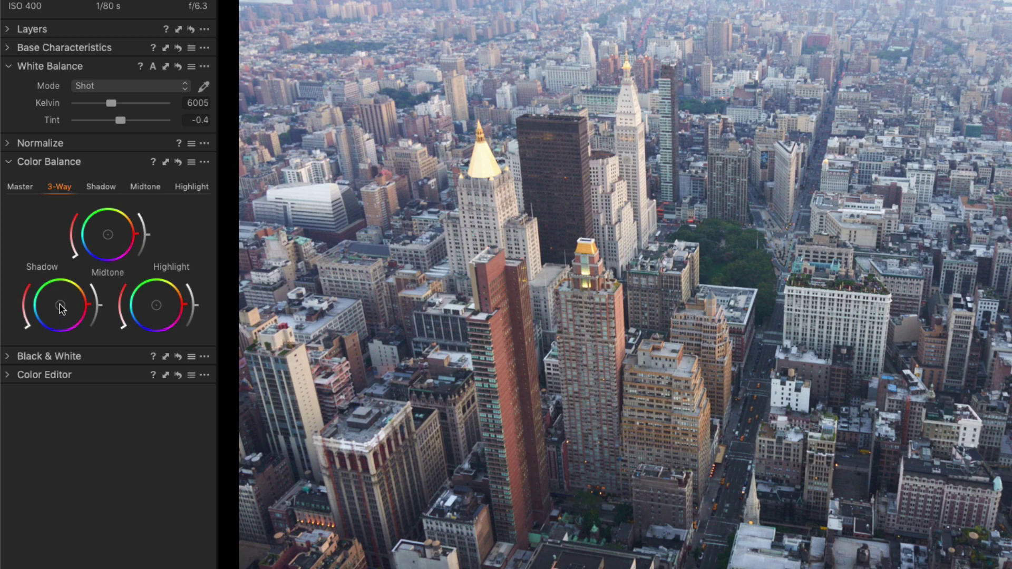
left_click_drag(61, 306, 44, 323)
left_click_drag(117, 235, 125, 230)
mouse_move(156, 305)
left_mouse_down()
mouse_move(145, 289)
mouse_move(164, 302)
left_mouse_up()
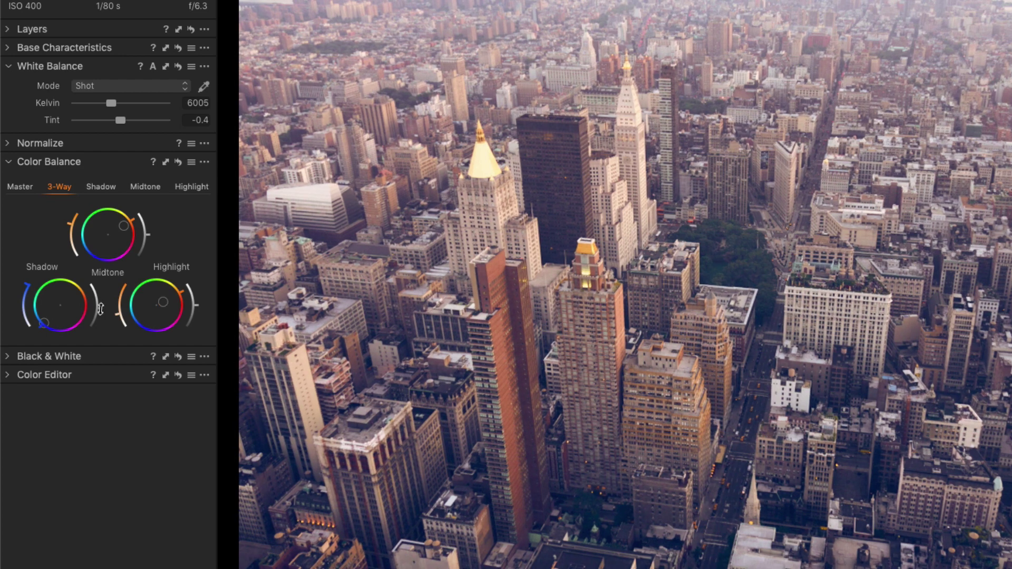
mouse_move(101, 309)
left_mouse_down()
mouse_move(99, 327)
mouse_move(101, 296)
mouse_move(100, 328)
left_mouse_up()
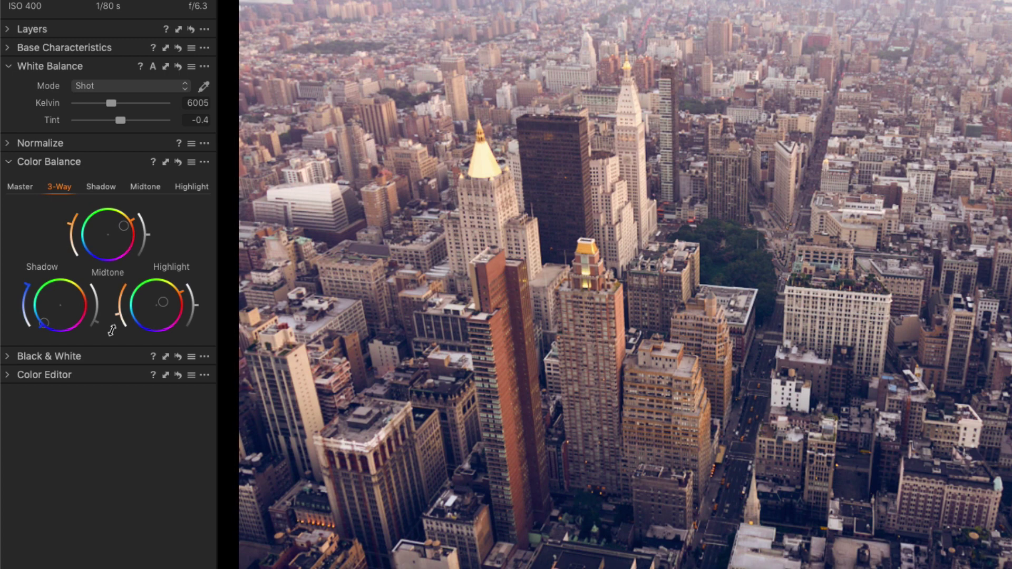
left_click_drag(115, 311, 116, 325)
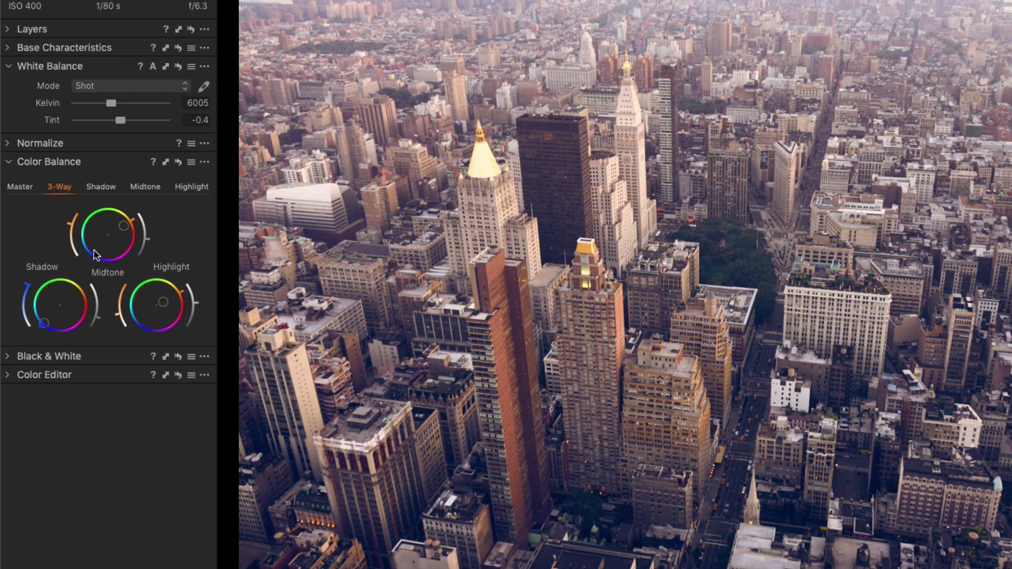
- Reset Color Balance and apply a fresh orange shift on the Master wheel
left_click(179, 163)
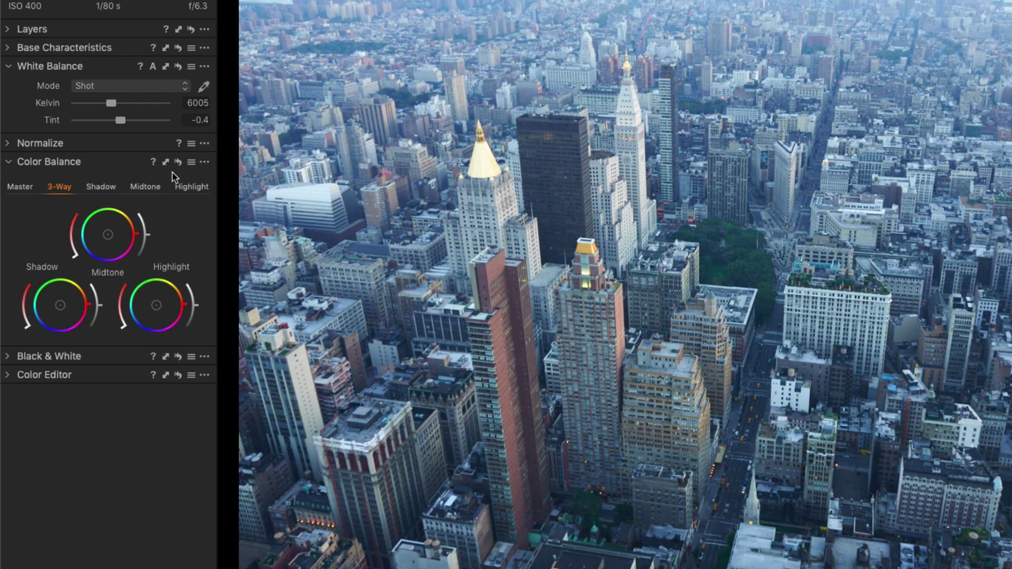
left_click(25, 190)
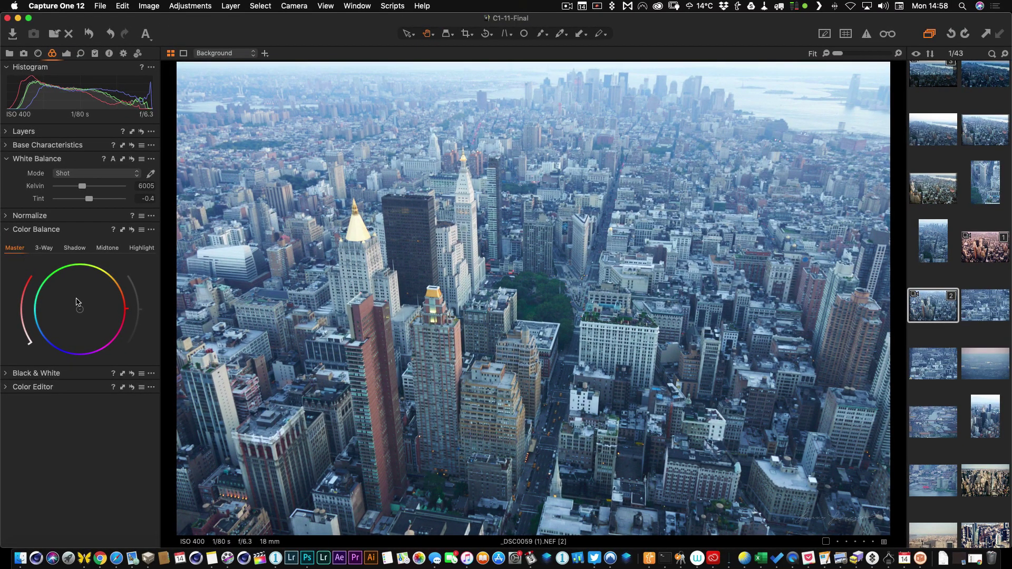
left_click_drag(80, 312, 115, 294)
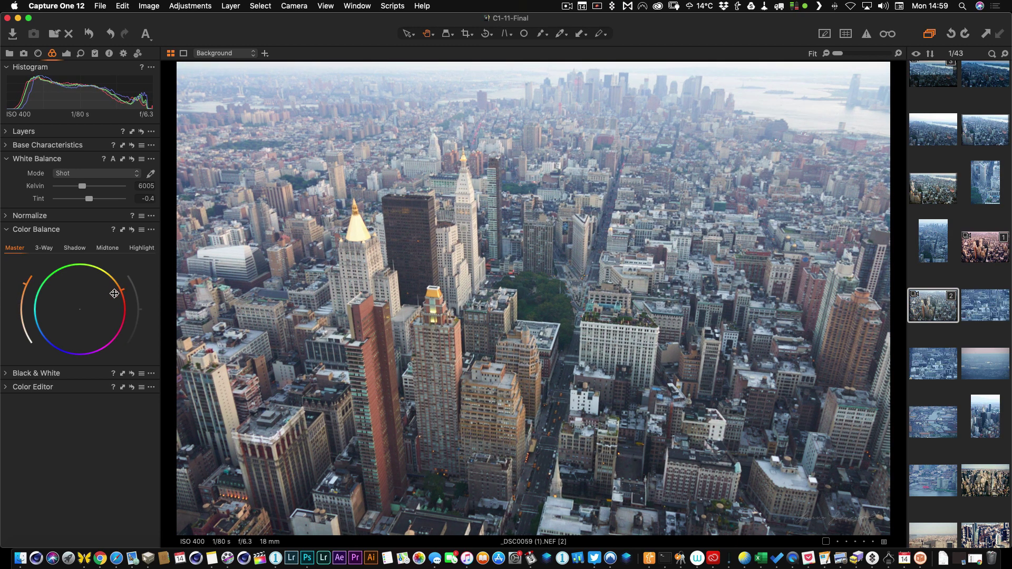
left_click(47, 248)
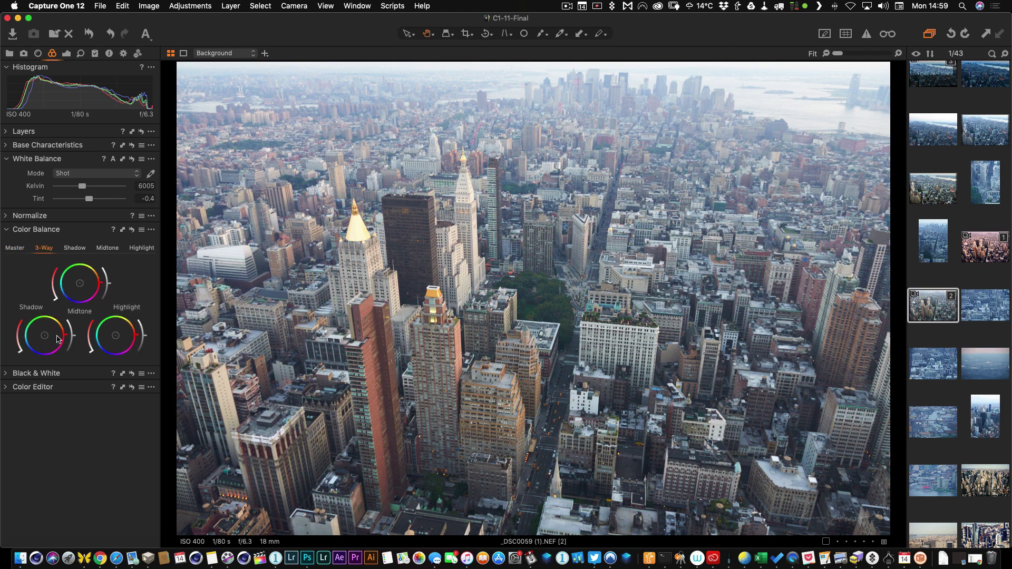
- Tint the Midtone wheel pink-magenta with stronger intensity and the Shadow wheel blue
left_click_drag(80, 284, 102, 272)
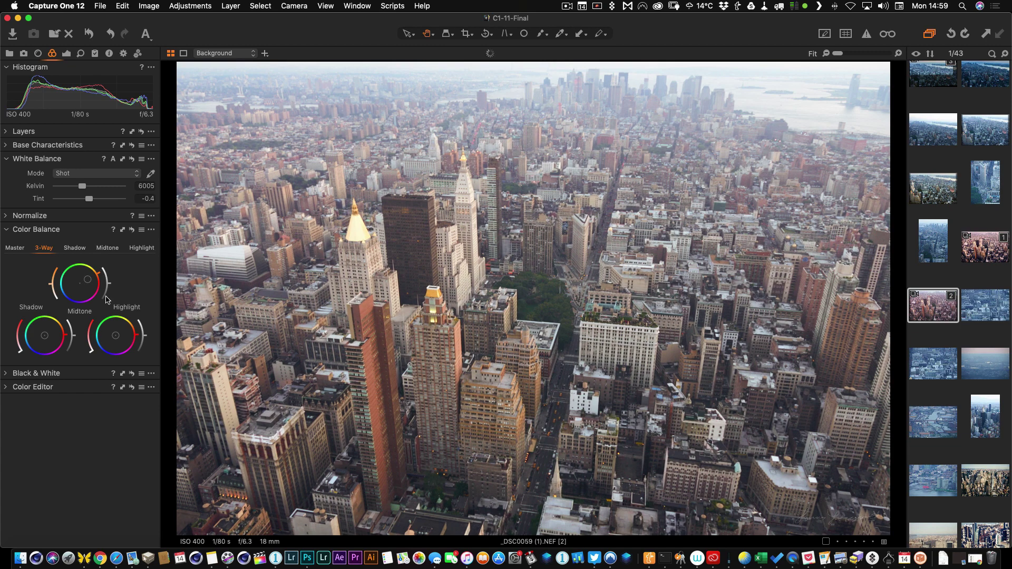
mouse_move(48, 287)
left_mouse_down()
mouse_move(48, 275)
mouse_move(48, 284)
left_mouse_up()
left_click_drag(53, 288, 50, 281)
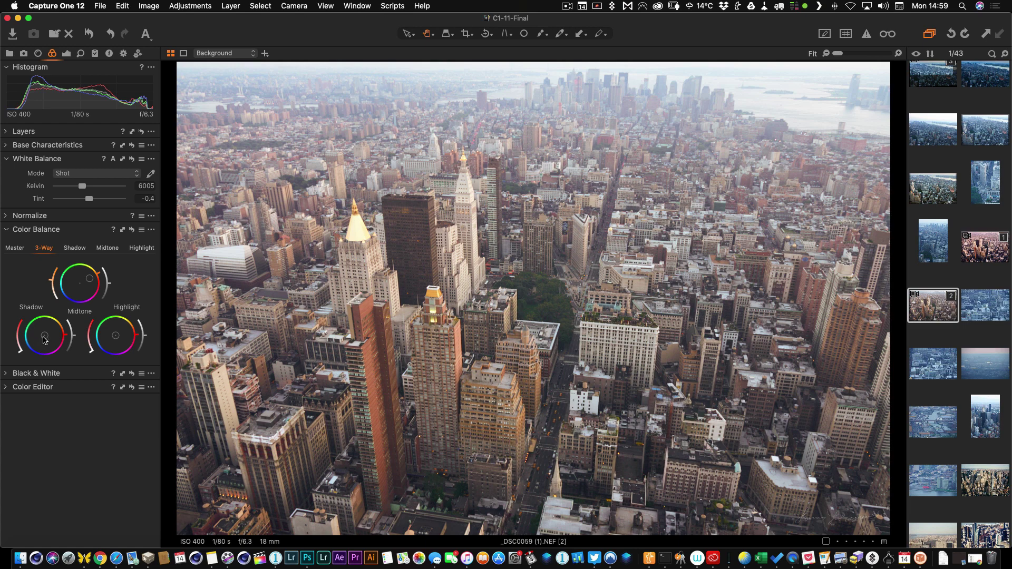
mouse_move(46, 340)
left_mouse_down()
mouse_move(35, 343)
mouse_move(73, 343)
left_mouse_up()
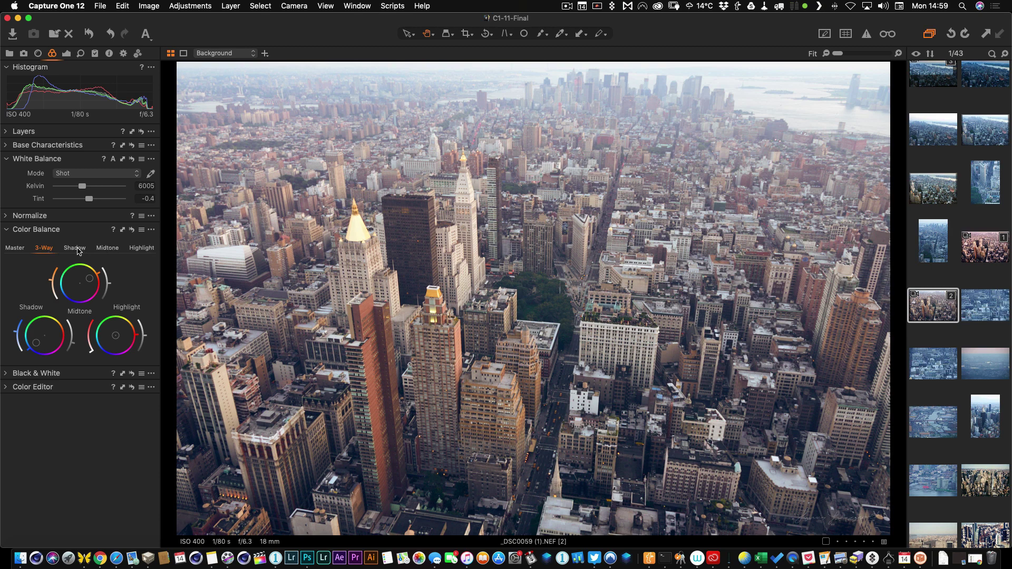
- Strengthen and slightly darken the shadow tint, then darken midtones and boost their saturation
left_click(77, 249)
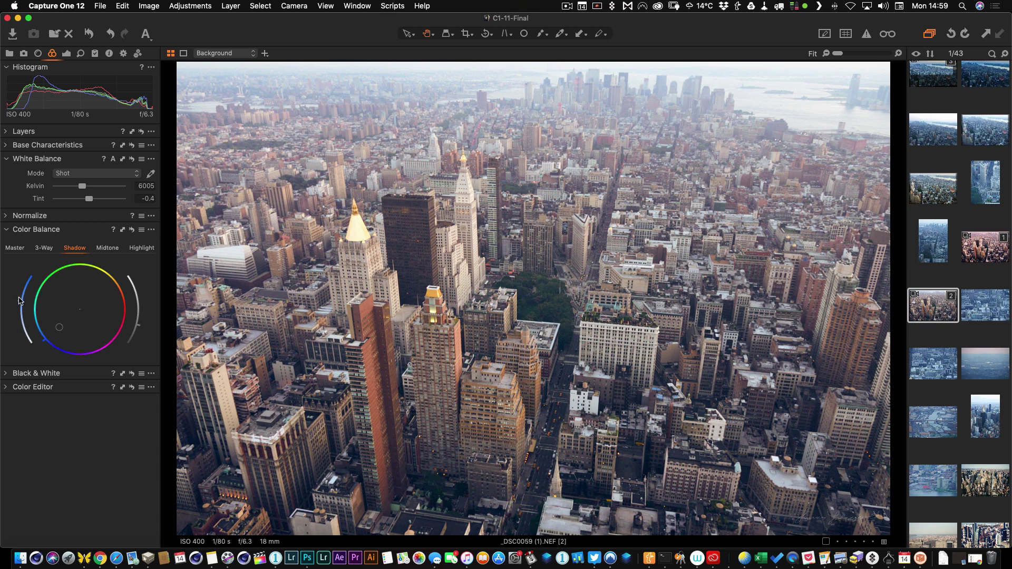
left_click_drag(20, 301, 19, 292)
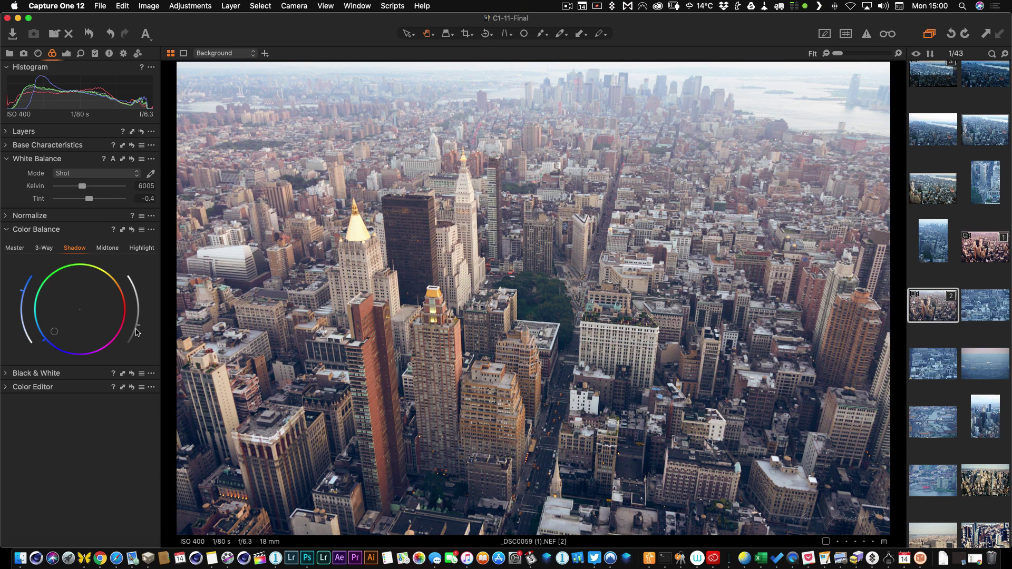
left_click_drag(137, 326, 138, 331)
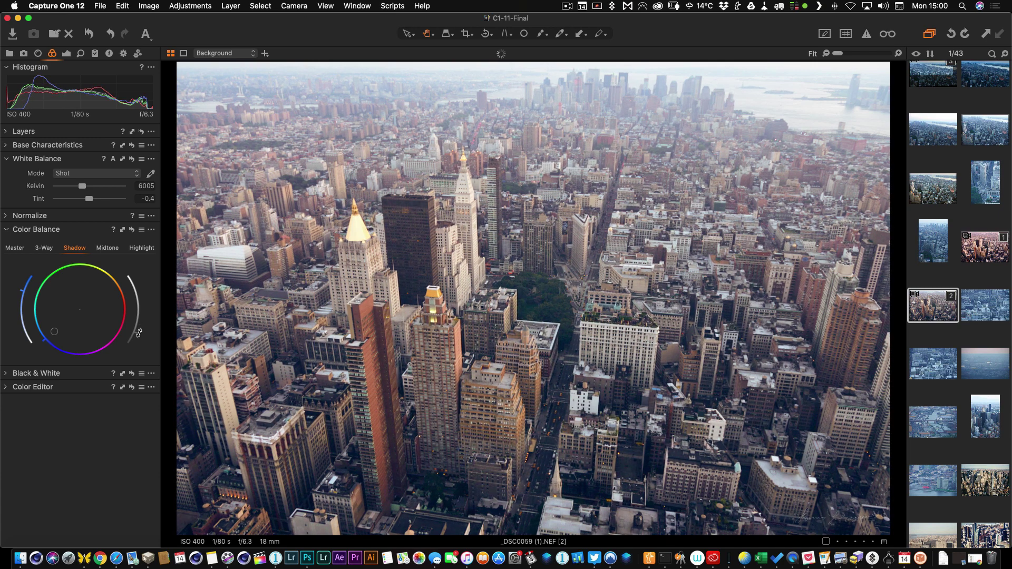
left_click(109, 249)
left_click_drag(140, 313, 140, 307)
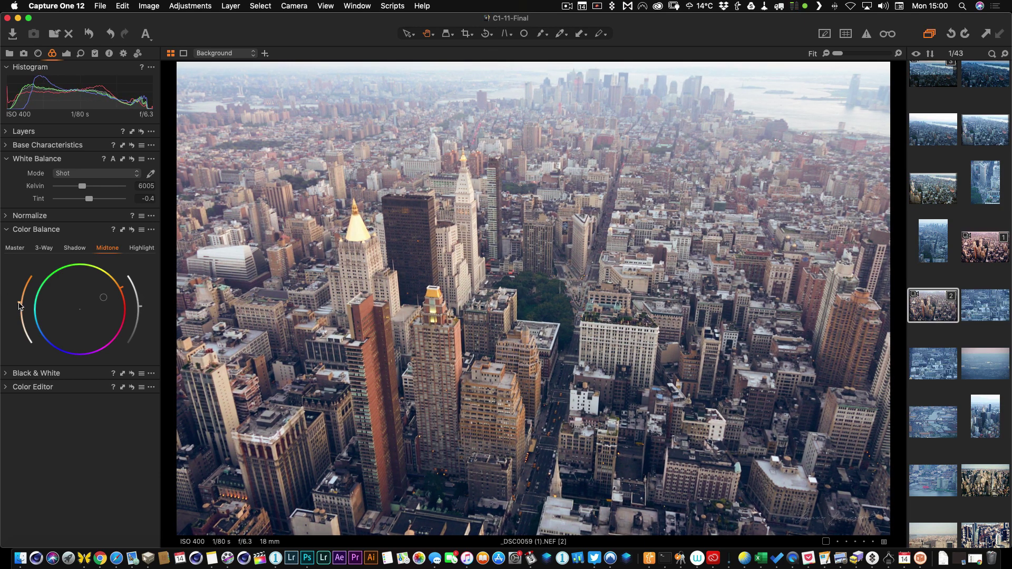
left_click_drag(20, 305, 21, 291)
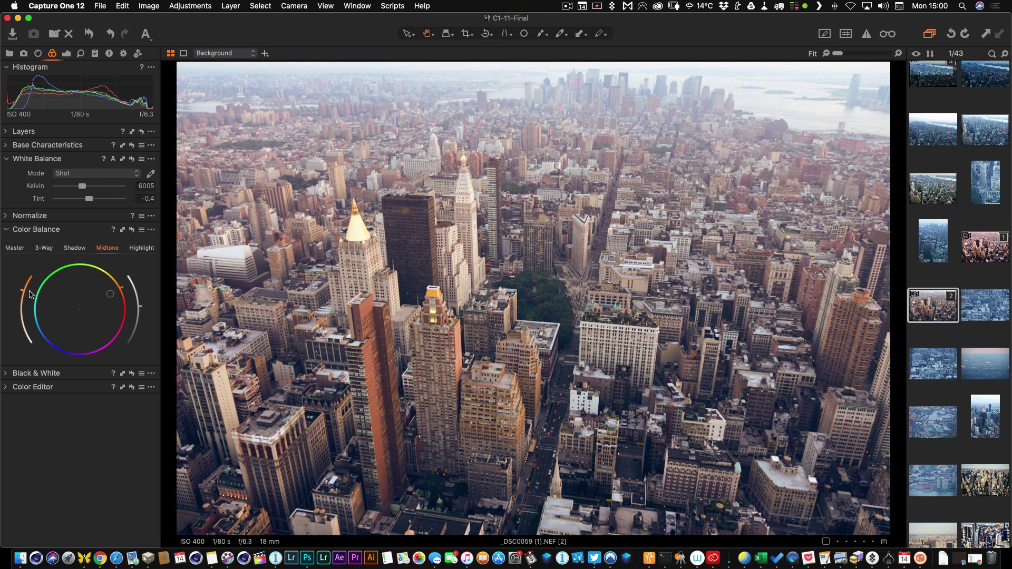
- Warm the highlights toward orange-red and raise their lightness
left_click(141, 249)
left_click_drag(81, 311, 102, 302)
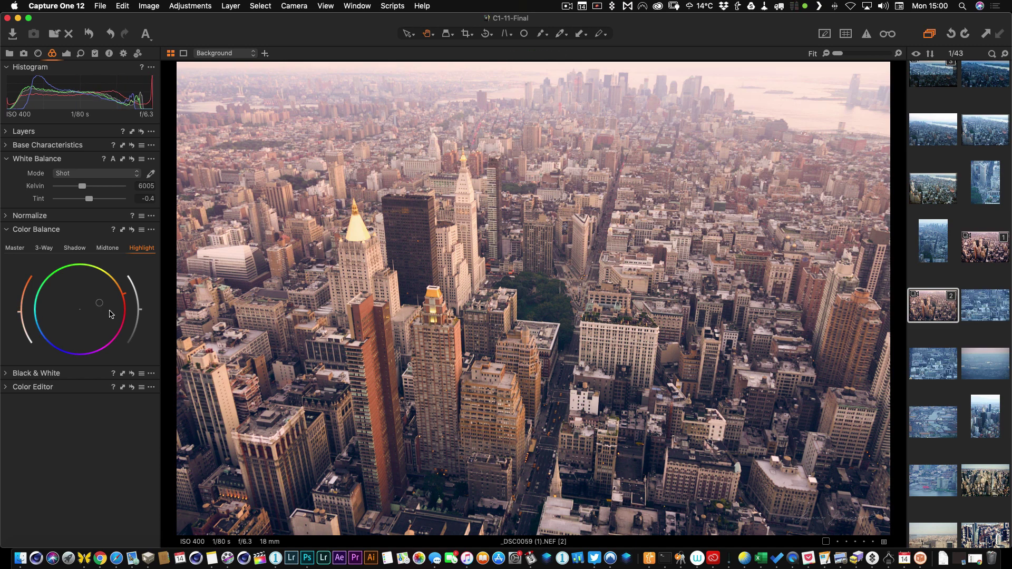
mouse_move(140, 315)
left_mouse_down()
mouse_move(138, 294)
mouse_move(141, 322)
mouse_move(140, 312)
left_mouse_up()
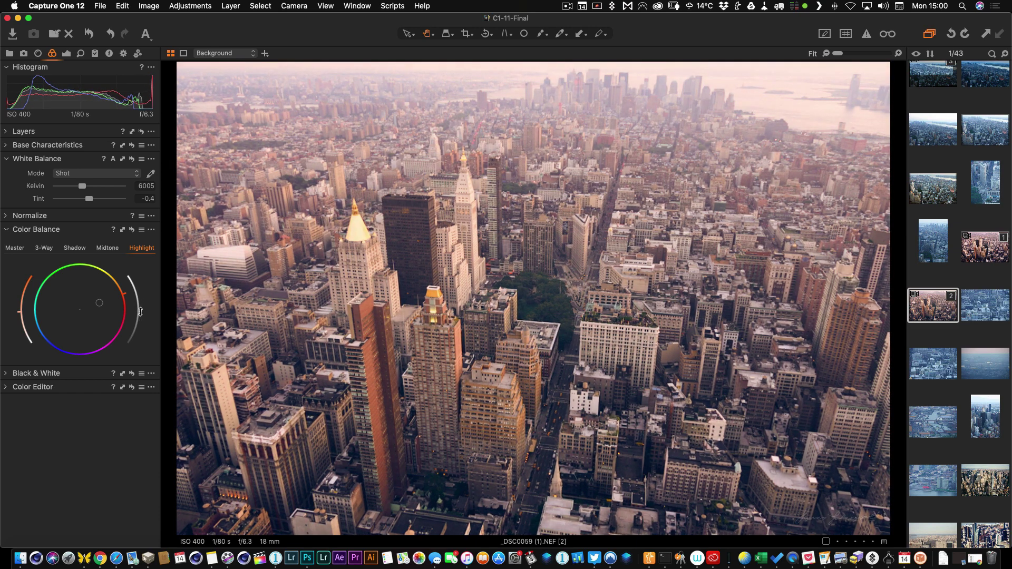
left_click(74, 248)
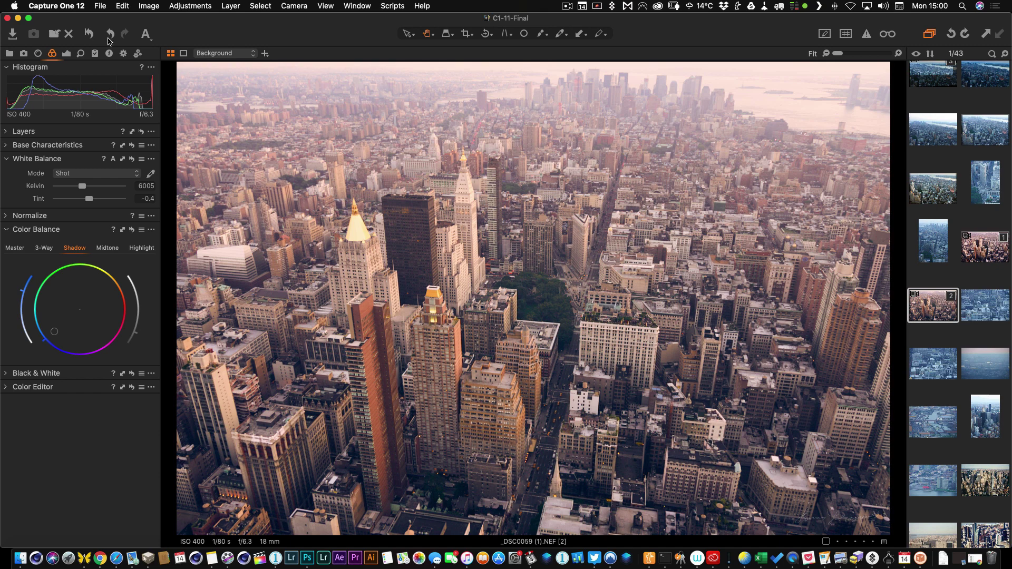
left_click(89, 35)
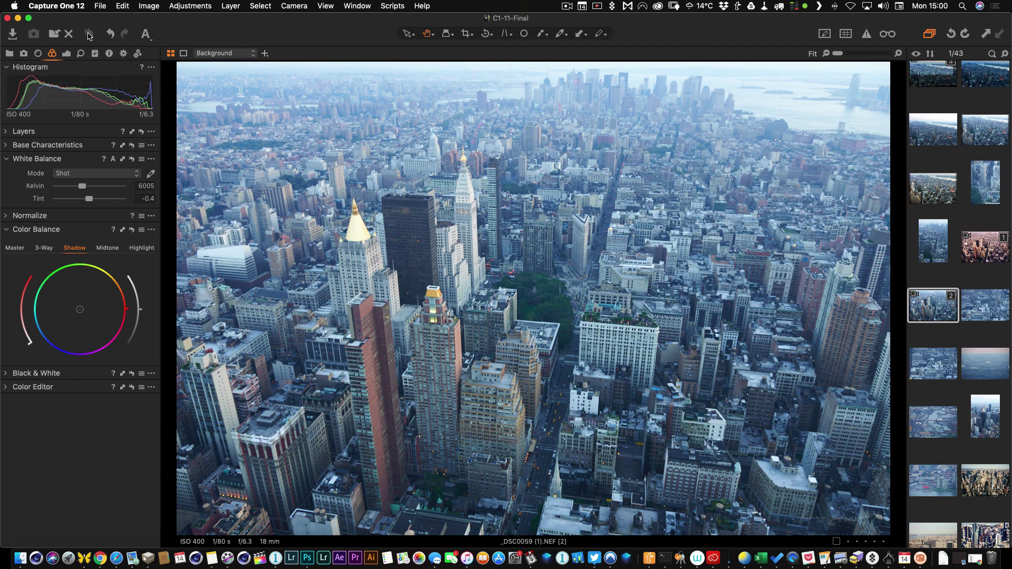
key("super+z")
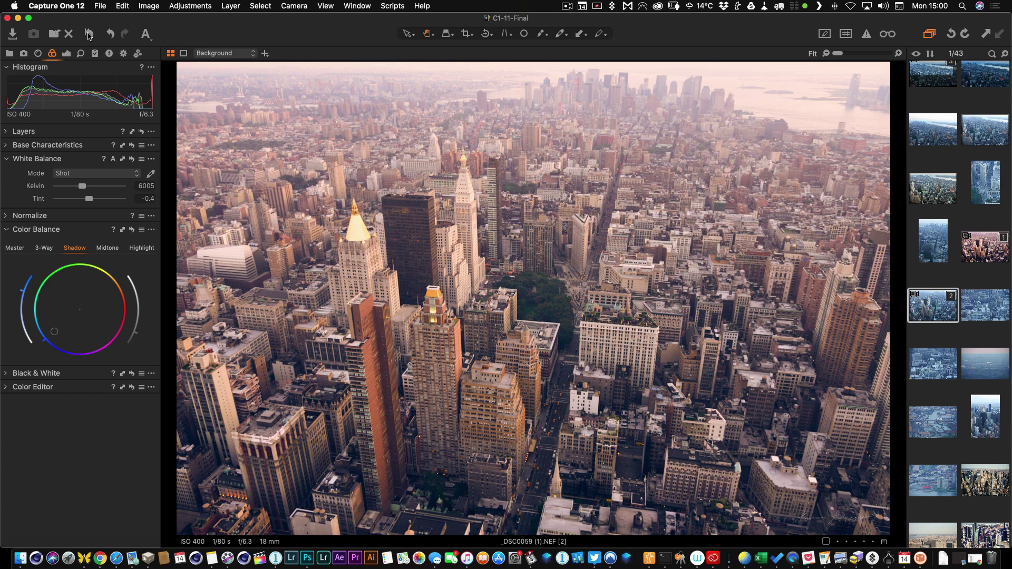
- In 3-Way, shift midtones to magenta, cool the shadows, and reduce and brighten the highlight tint
left_click(44, 248)
left_click(72, 249)
left_click(44, 248)
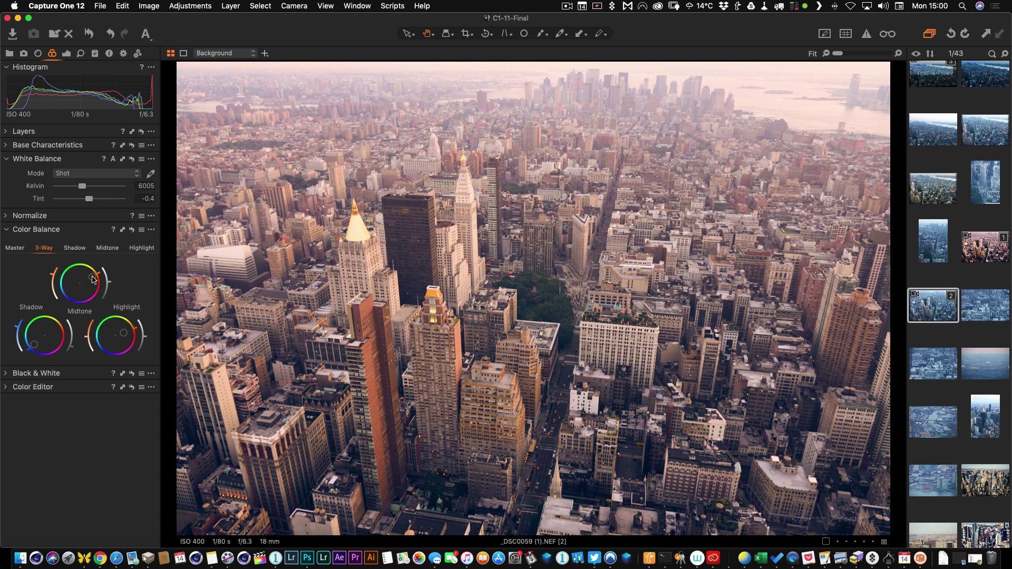
left_click_drag(94, 280, 95, 278)
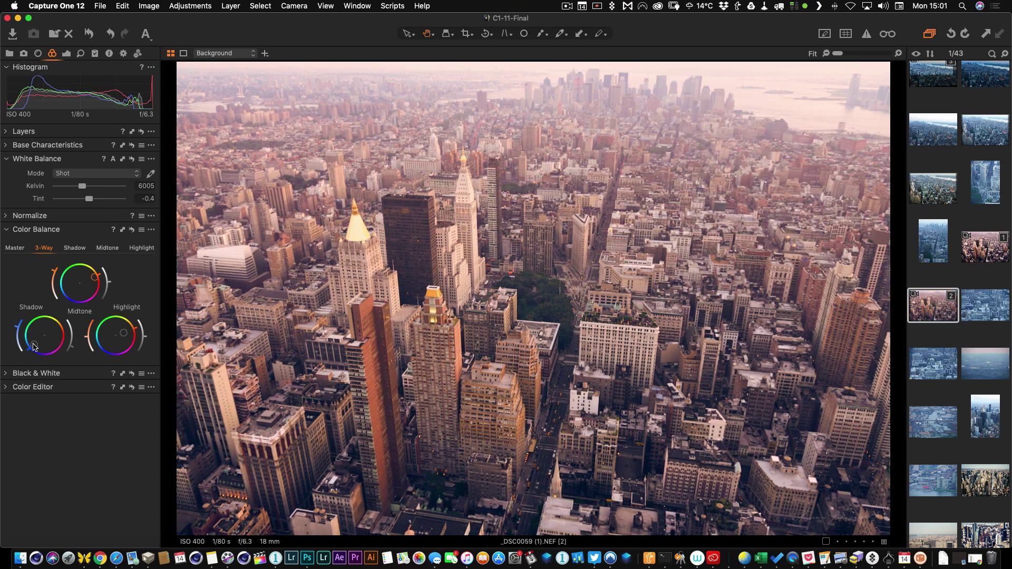
left_click_drag(34, 346, 32, 344)
left_click_drag(95, 277, 50, 288)
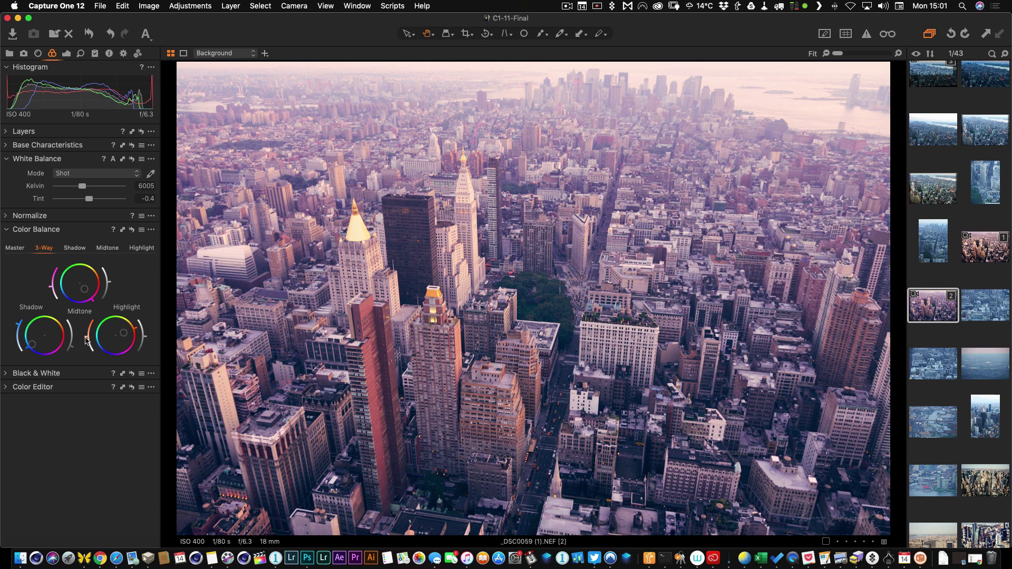
left_click_drag(86, 340, 134, 327)
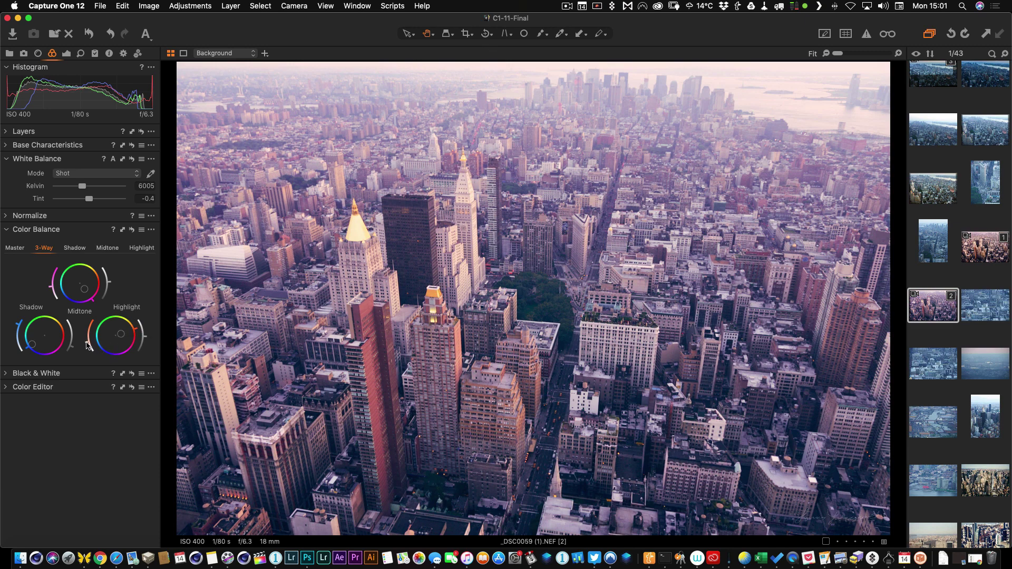
left_click_drag(87, 345, 85, 338)
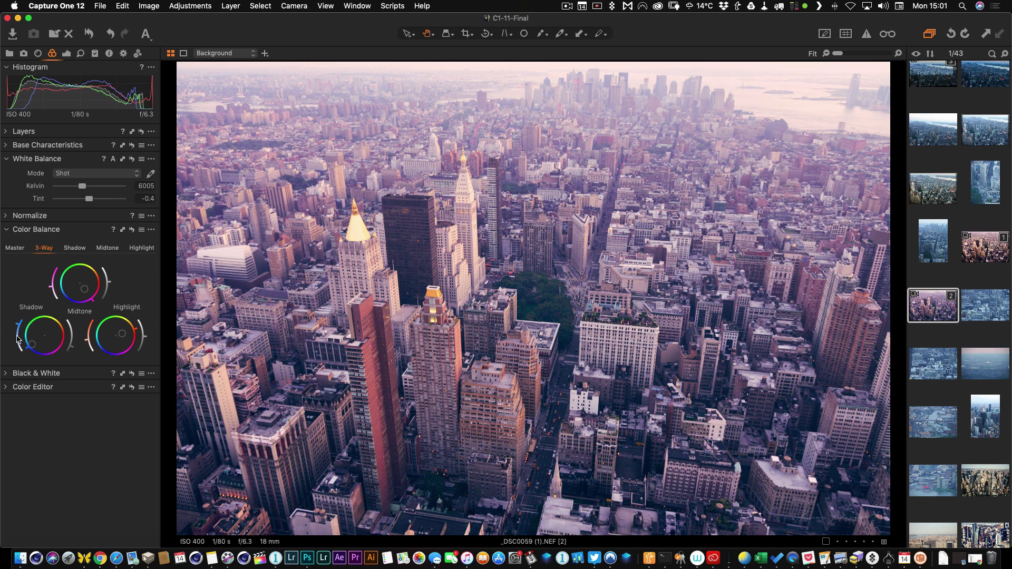
- Push the Shadow wheel puck toward green-cyan and raise its lightness arc slightly
left_click_drag(15, 327, 14, 341)
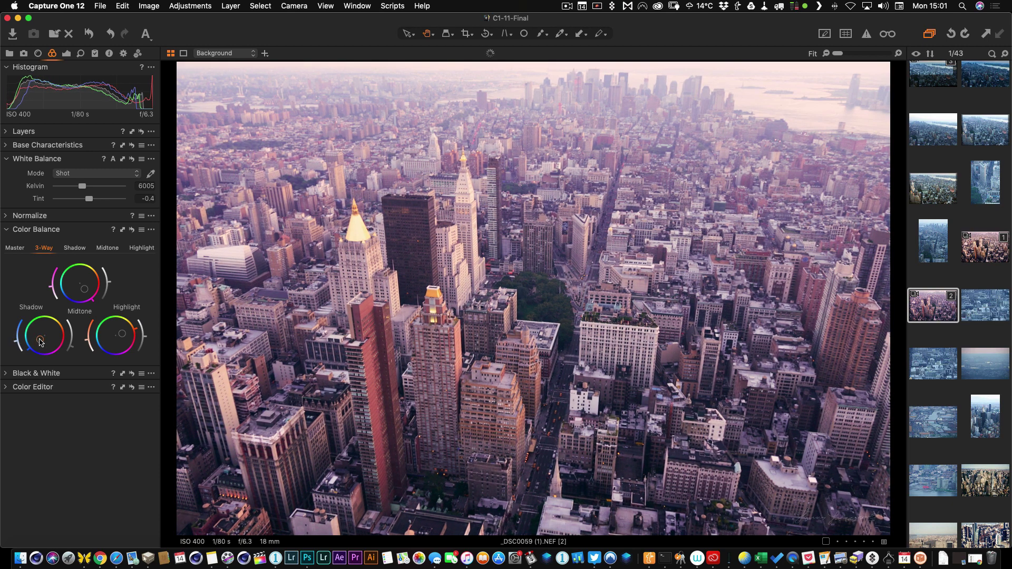
mouse_move(42, 343)
left_mouse_down()
mouse_move(48, 350)
mouse_move(30, 334)
left_mouse_up()
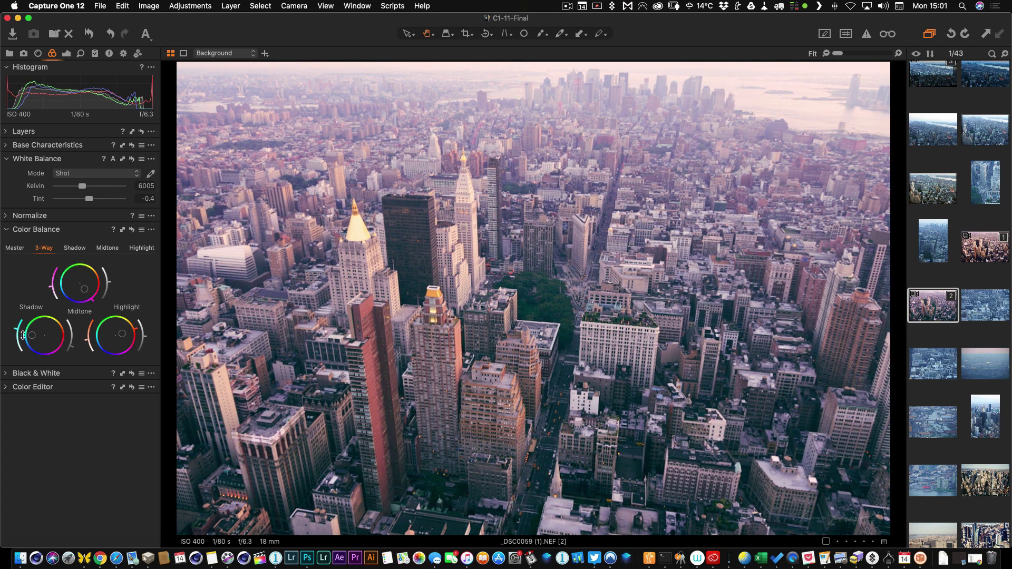
mouse_move(24, 337)
left_mouse_down()
mouse_move(13, 331)
mouse_move(12, 346)
left_mouse_up()
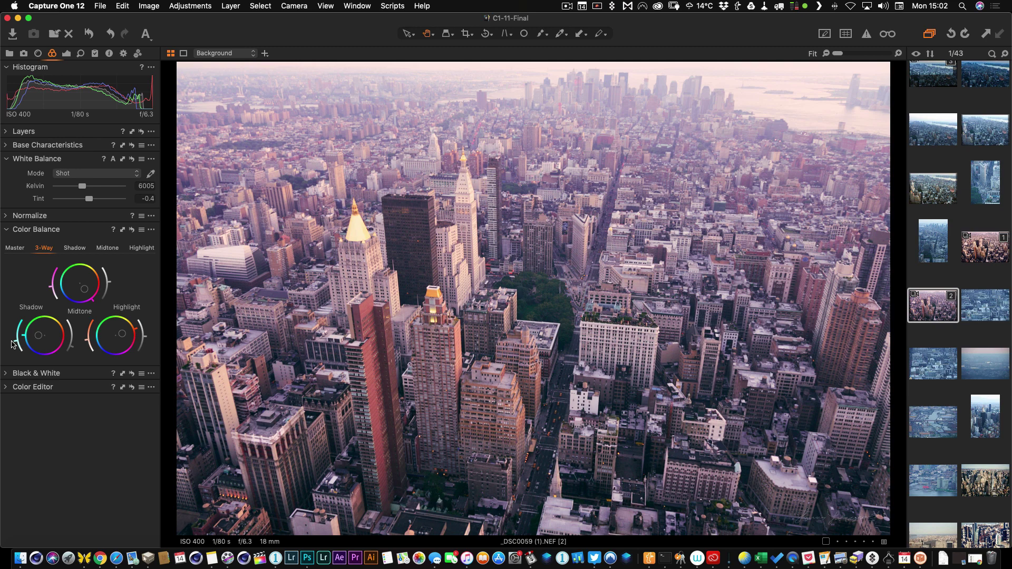
left_click(90, 34)
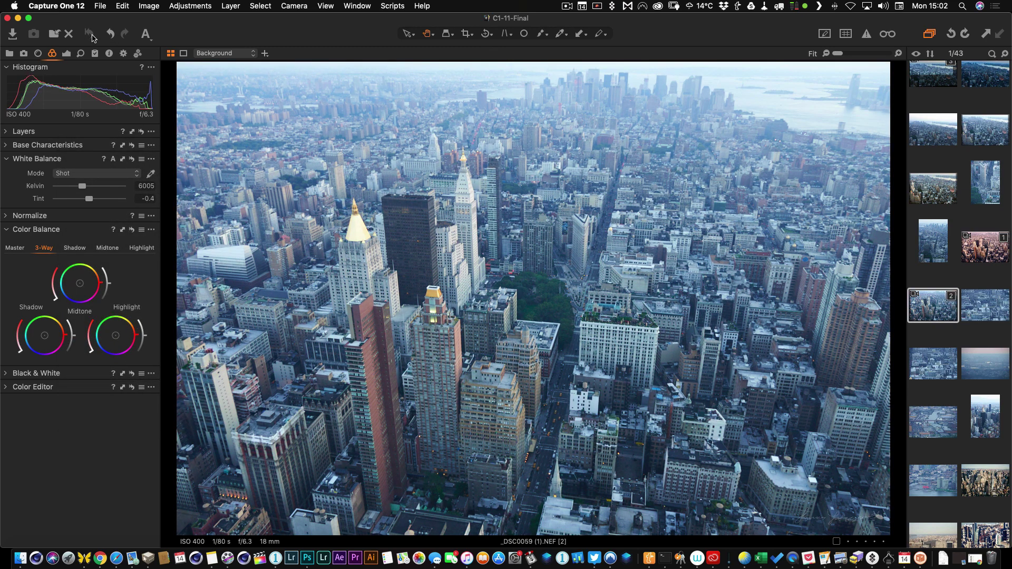
key("super+z")
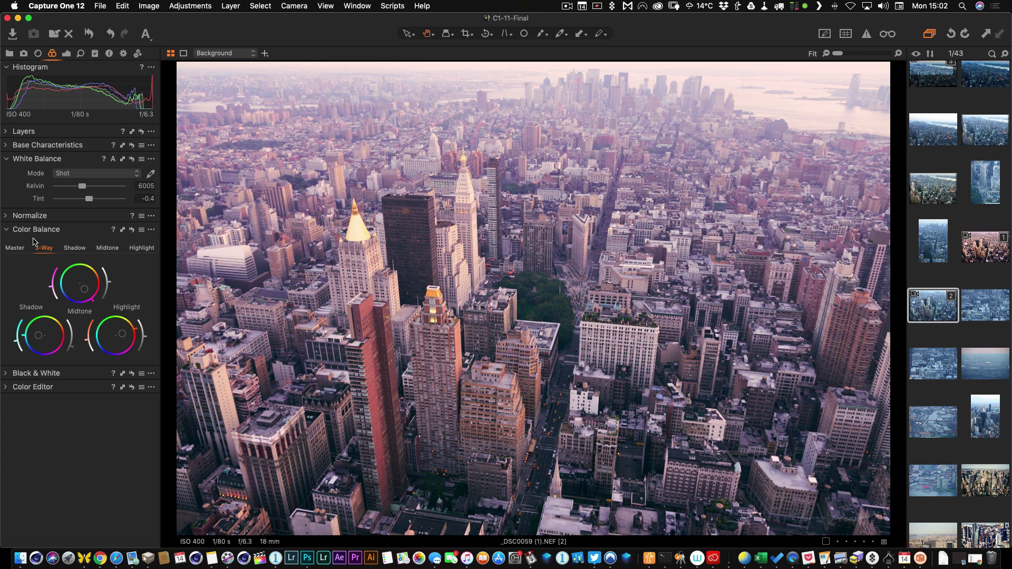
left_click(6, 388)
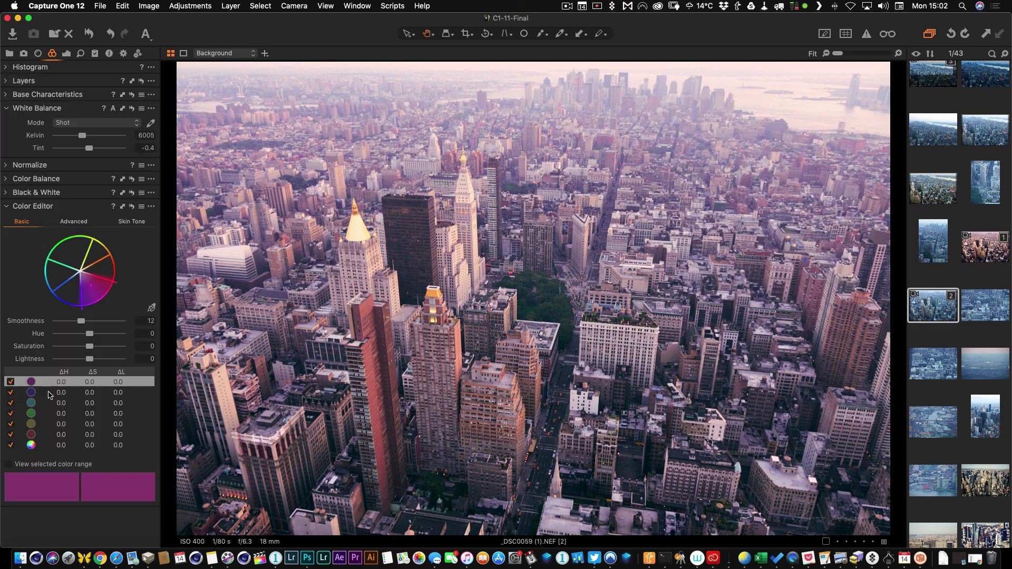
left_click(7, 208)
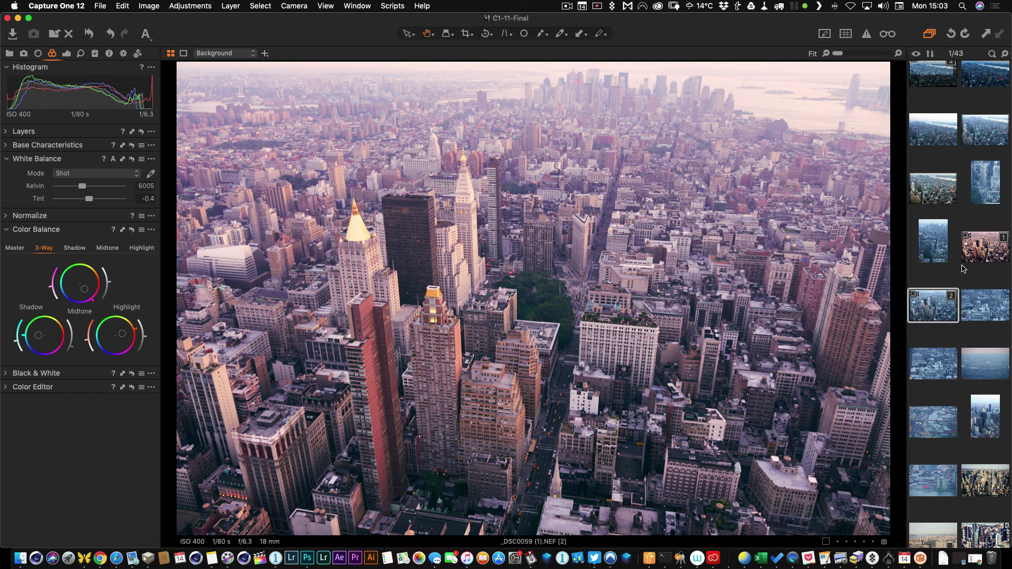
- Select variant 1 and show its exposure tools: Contrast 26, HDR Highlight 94
left_click(978, 250)
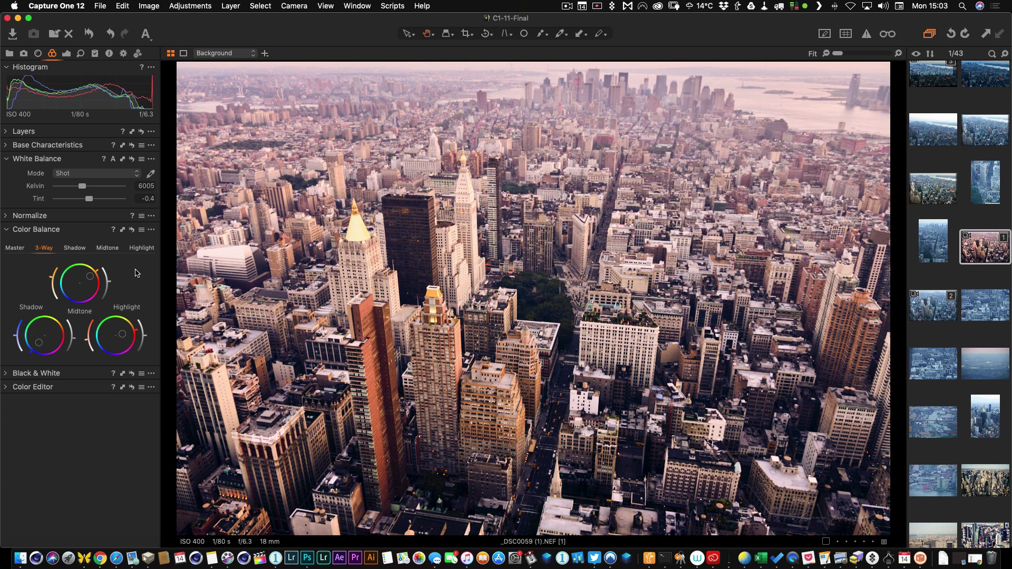
left_click(66, 53)
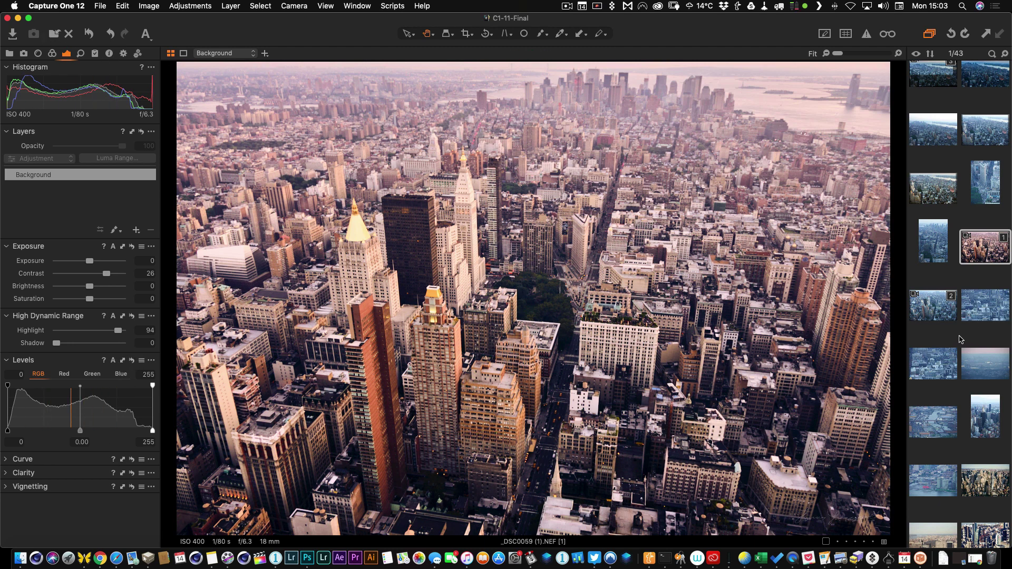
- On variant 2, raise HDR Highlight to 87 and set Contrast to 15
left_click(929, 315)
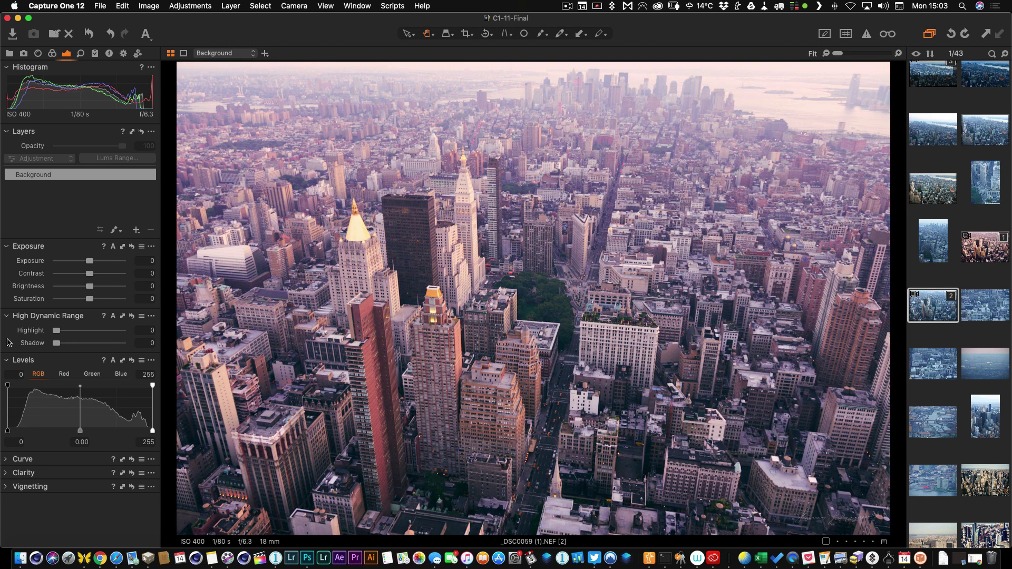
left_click_drag(104, 331, 113, 331)
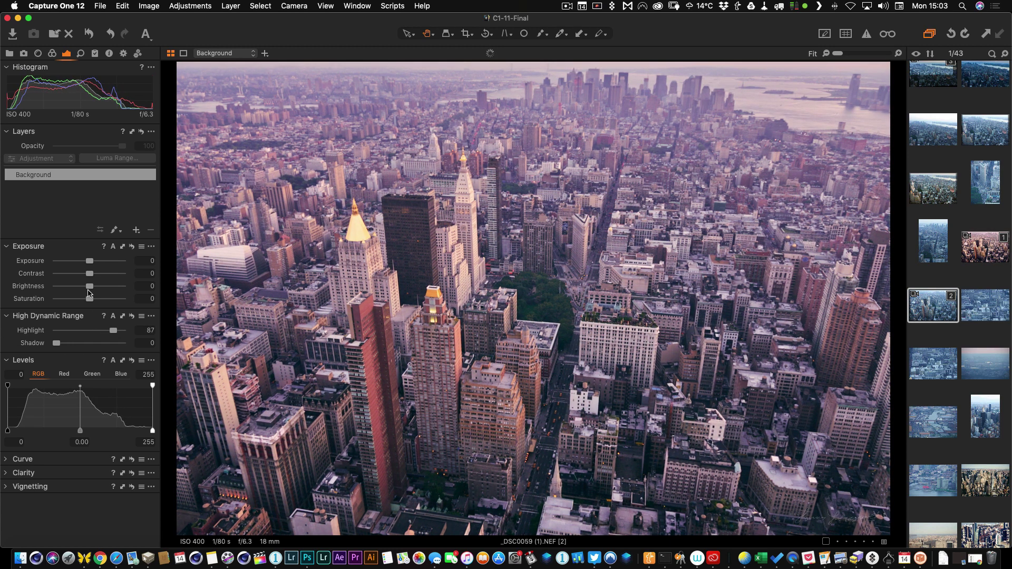
left_click(107, 274)
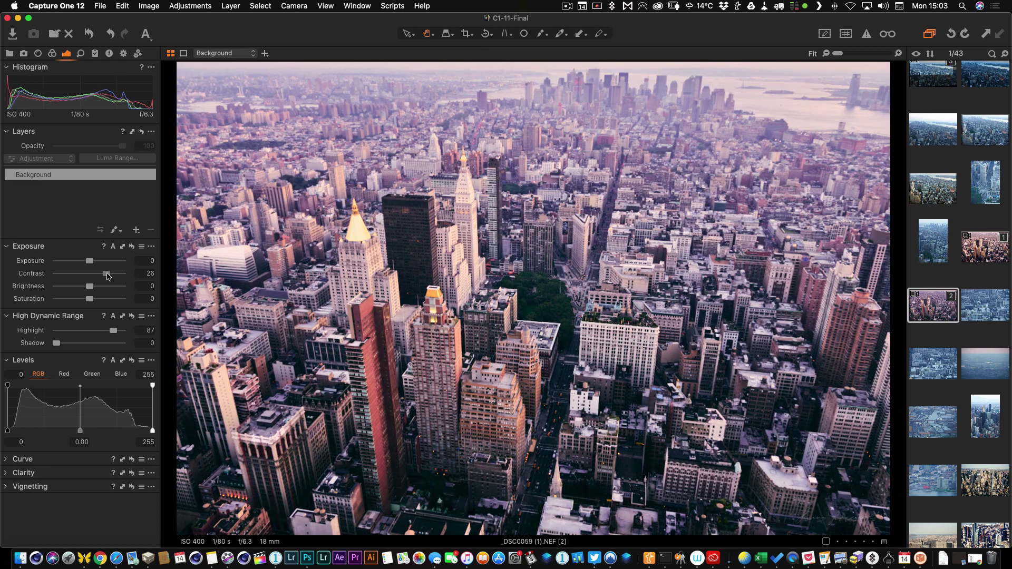
left_click_drag(107, 274, 98, 275)
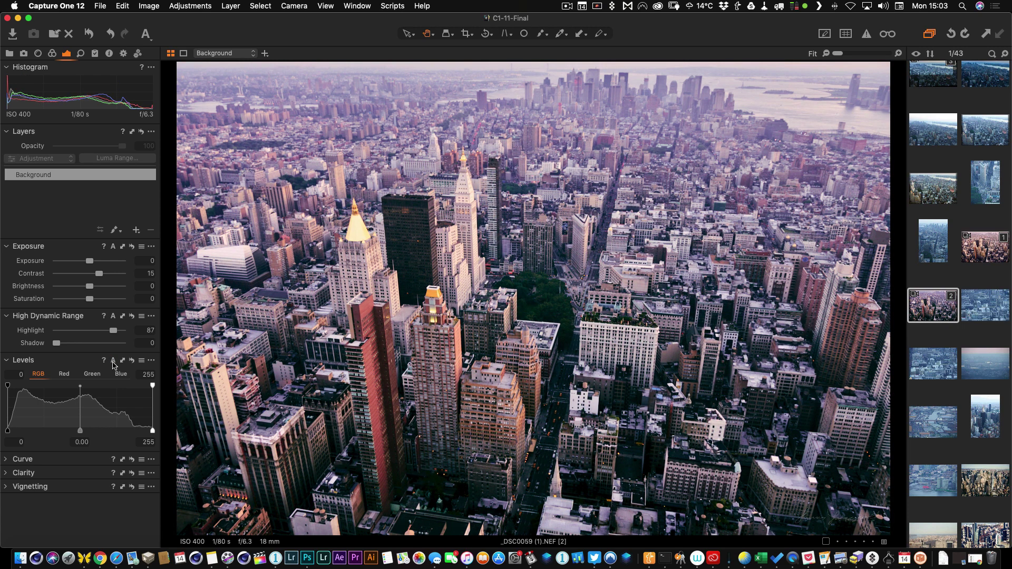
- In 3-Way Color Balance, push the midtones toward warm pink-magenta and slightly adjust shadow brightness
left_click(52, 53)
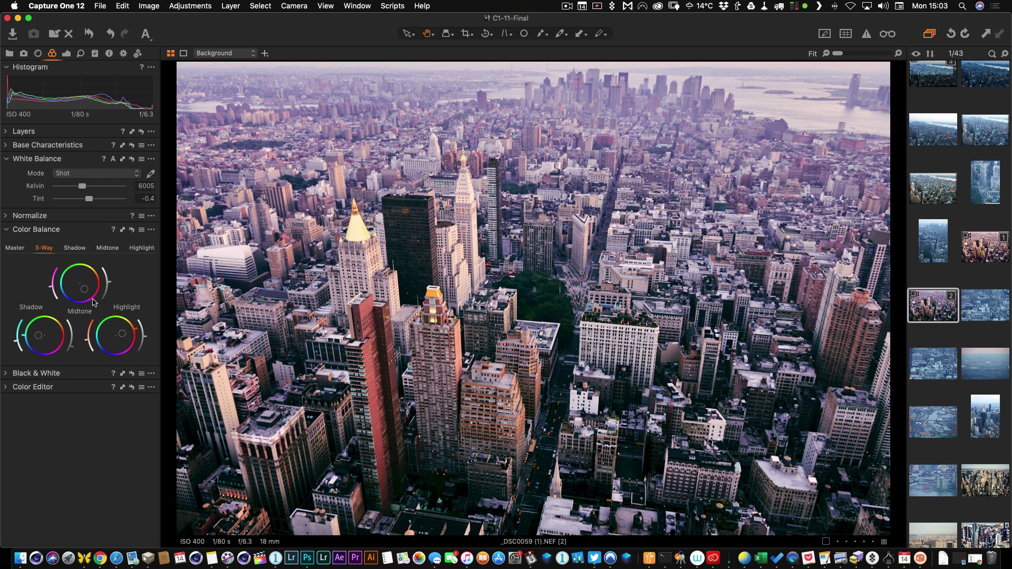
left_click_drag(93, 302, 116, 280)
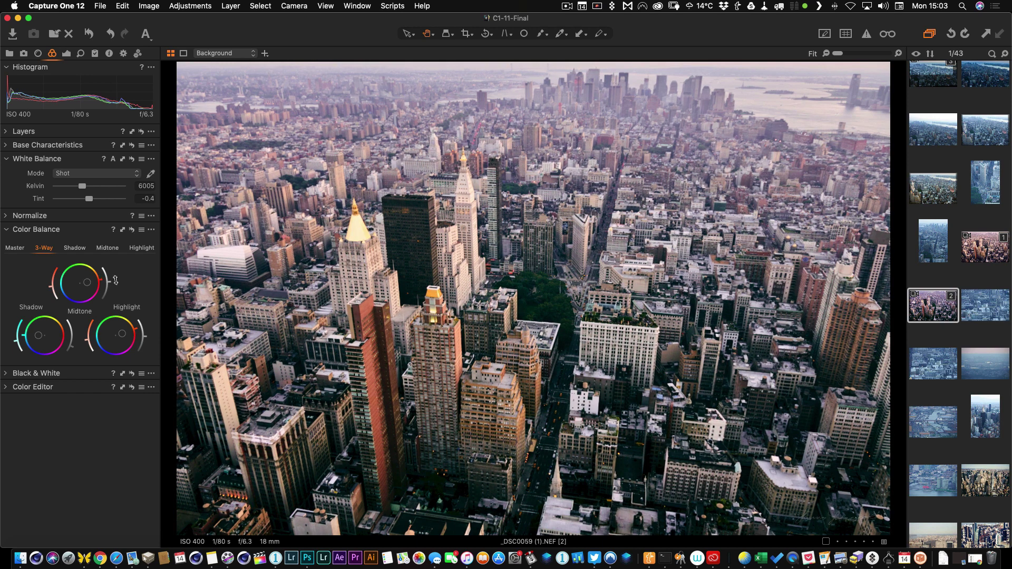
left_click_drag(49, 290, 50, 278)
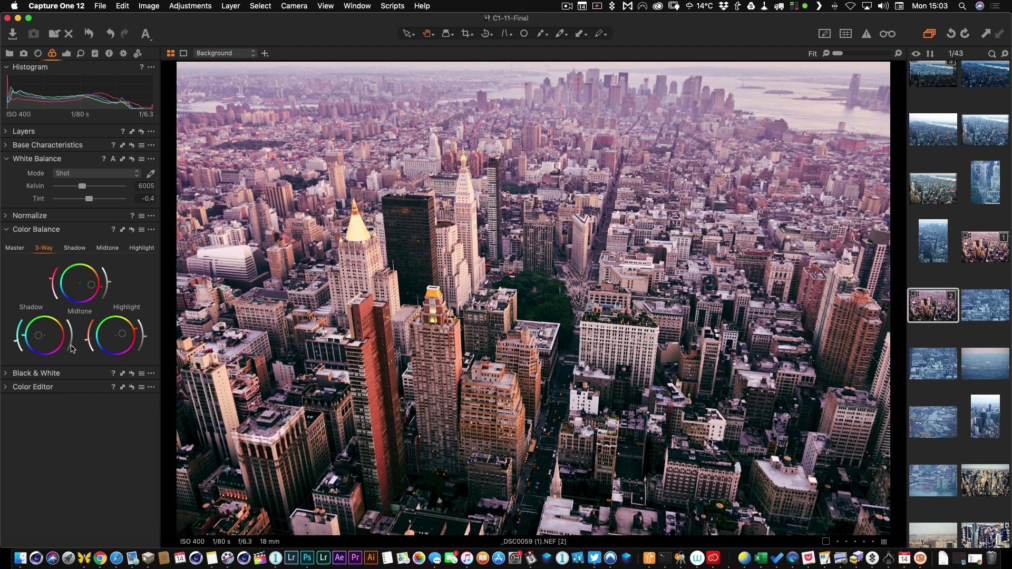
left_click_drag(74, 351, 74, 340)
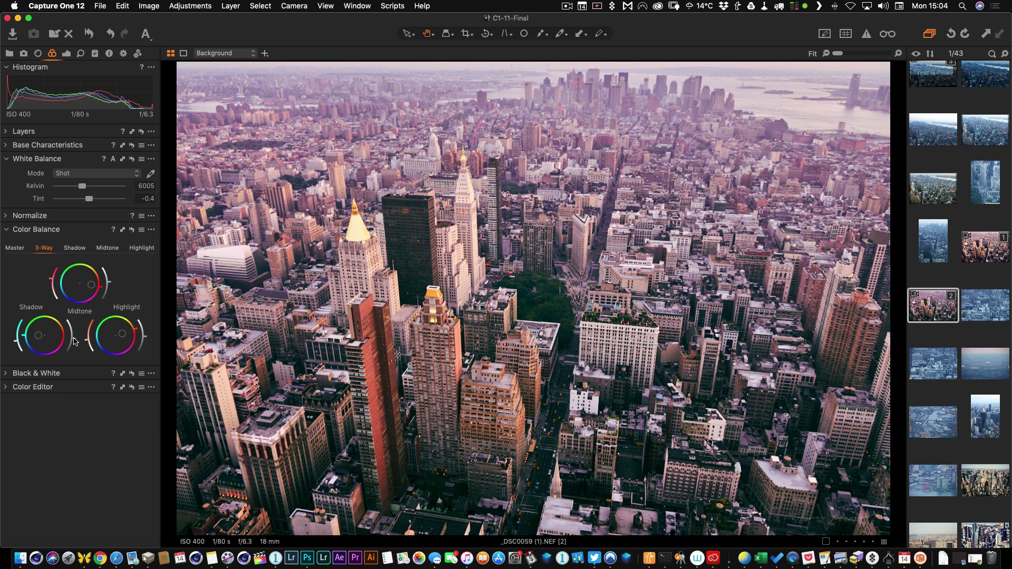